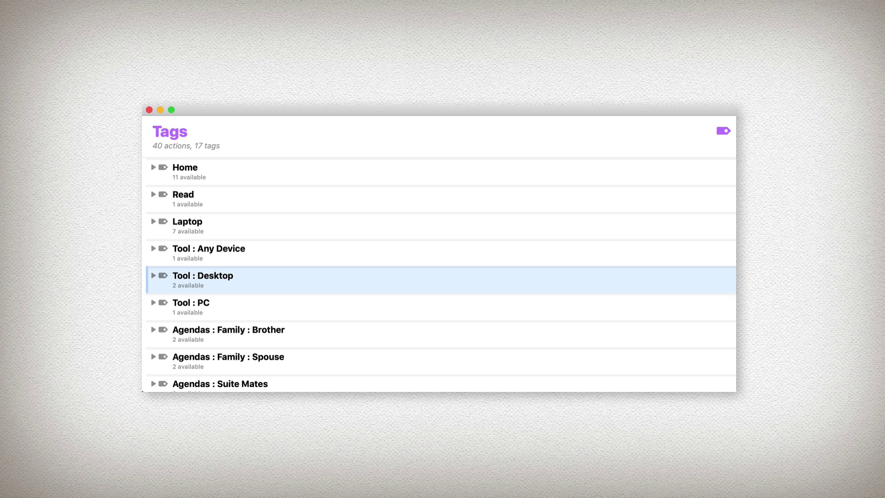
# Step: Expand all tag groups and review the available actions listed under each tag, from Home to Consider
pyautogui.scroll(-1, 440, 275)
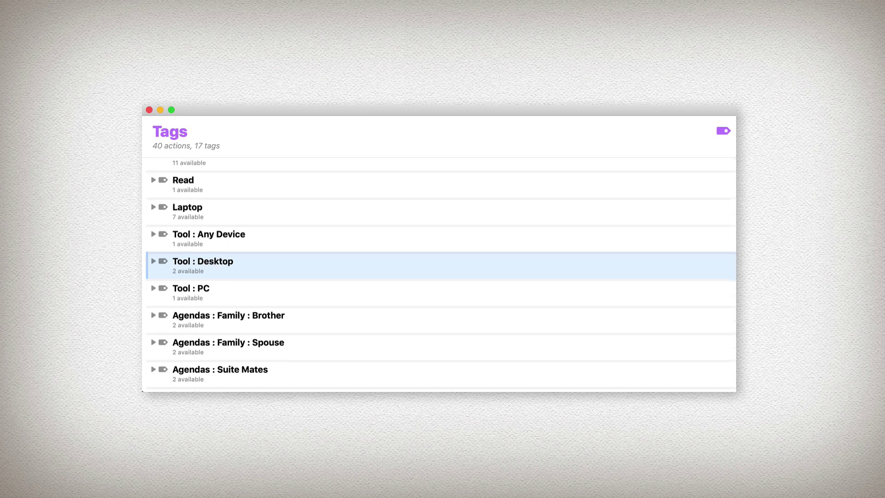
pyautogui.press('ctrl+super+0')
pyautogui.scroll(-10, 440, 274)
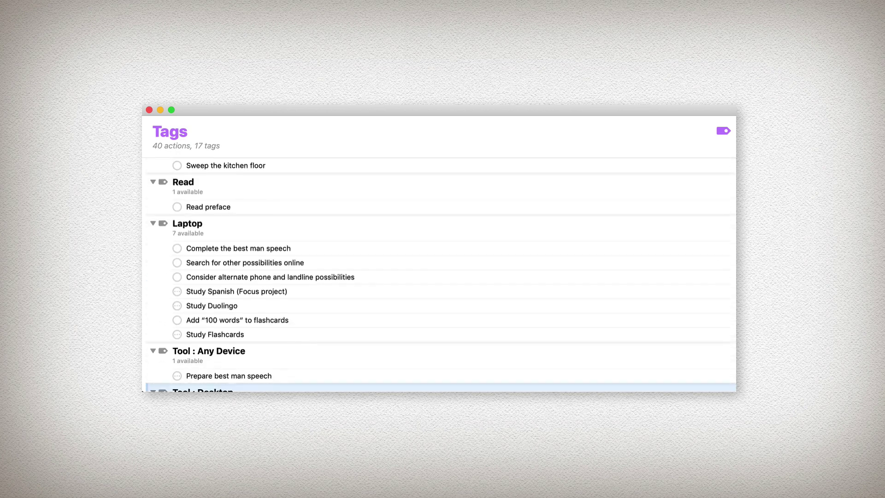
pyautogui.scroll(-9, 440, 275)
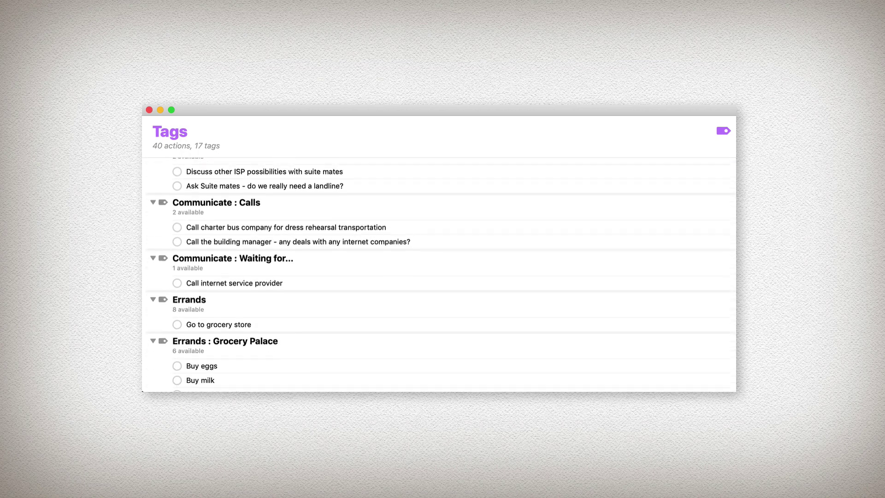
pyautogui.scroll(-1, 440, 274)
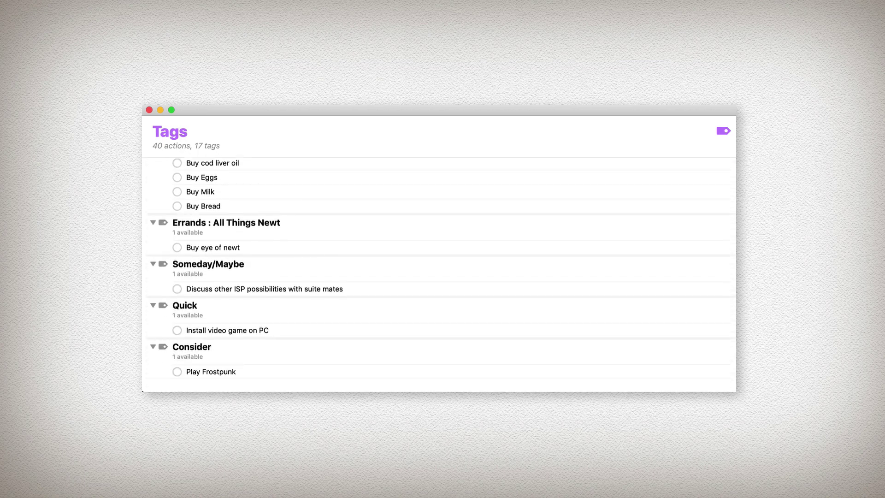
pyautogui.scroll(10, 440, 274)
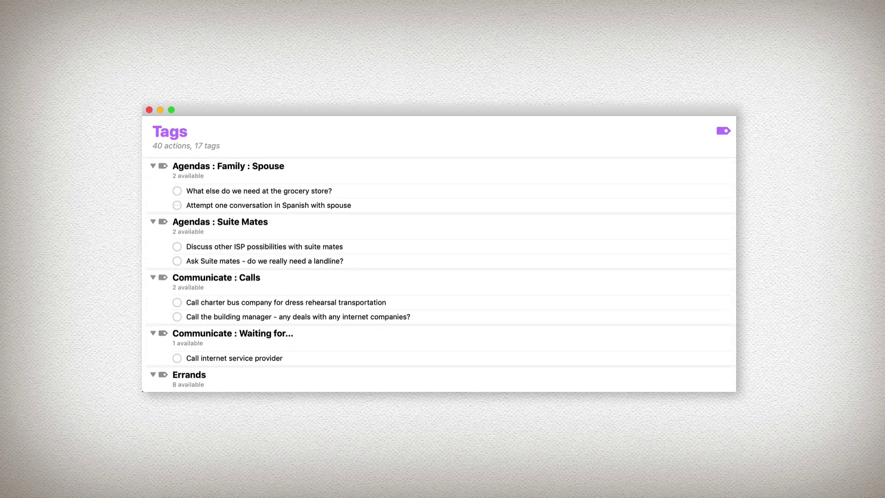
pyautogui.scroll(-8, 441, 275)
pyautogui.scroll(3, 441, 274)
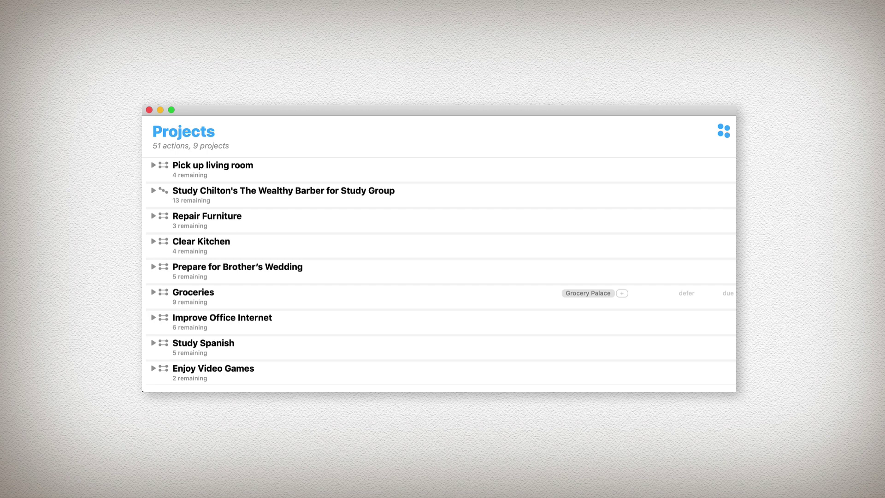
# Step: Expand the "Pick up living room" project and set its due date to tomorrow at 9 pm
pyautogui.click(154, 165)
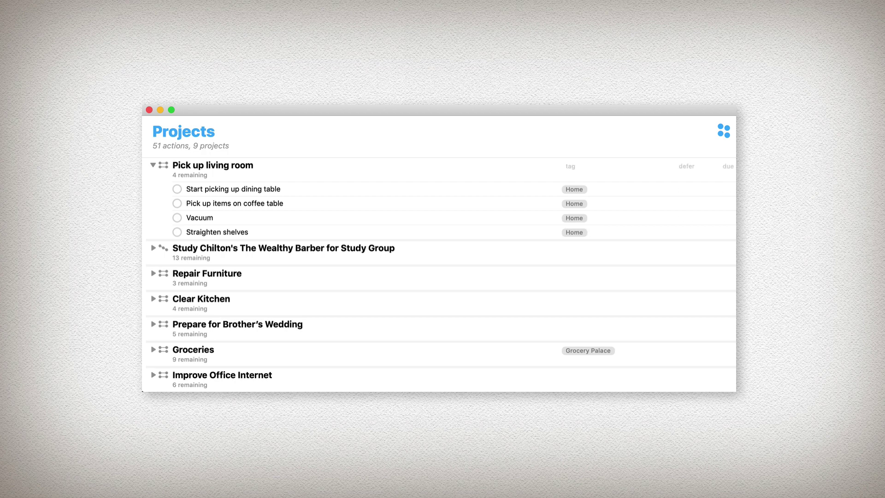
pyautogui.click(729, 166)
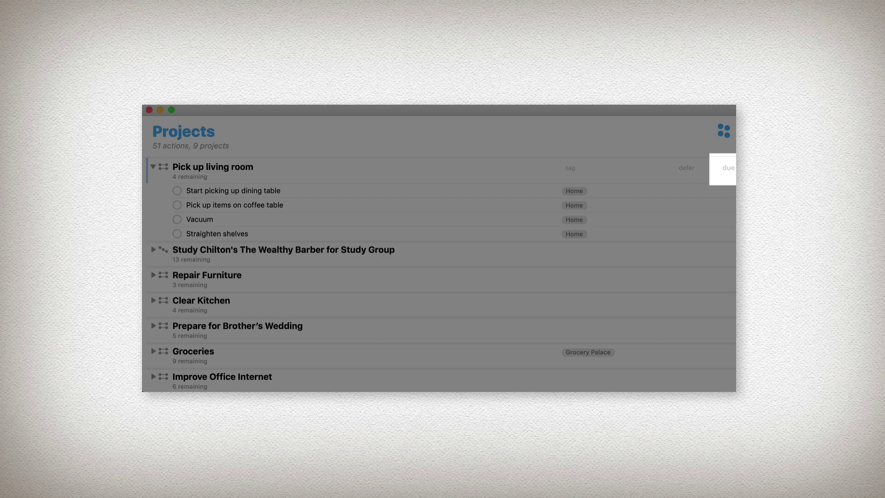
pyautogui.write('tom 9p')
pyautogui.press('Return')
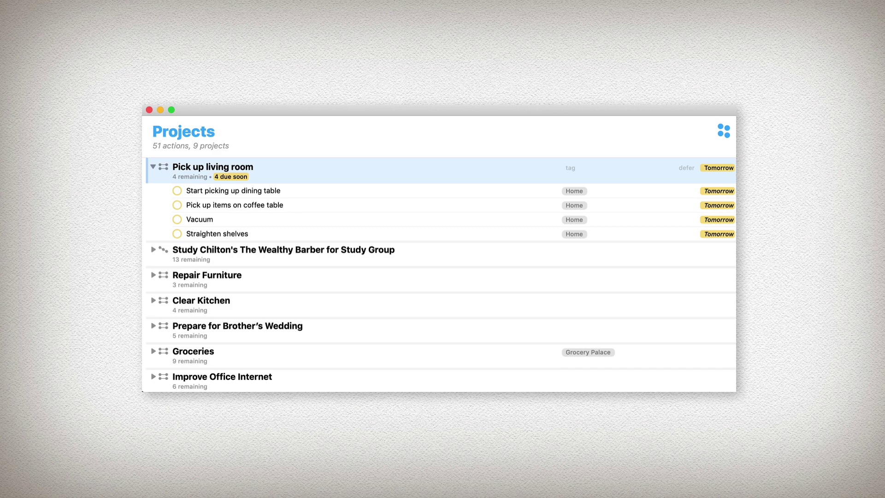
# Step: Show the Tags perspective and review the "Due Soon" choices in the date and time preferences, keeping 2 days
pyautogui.press('super+3')
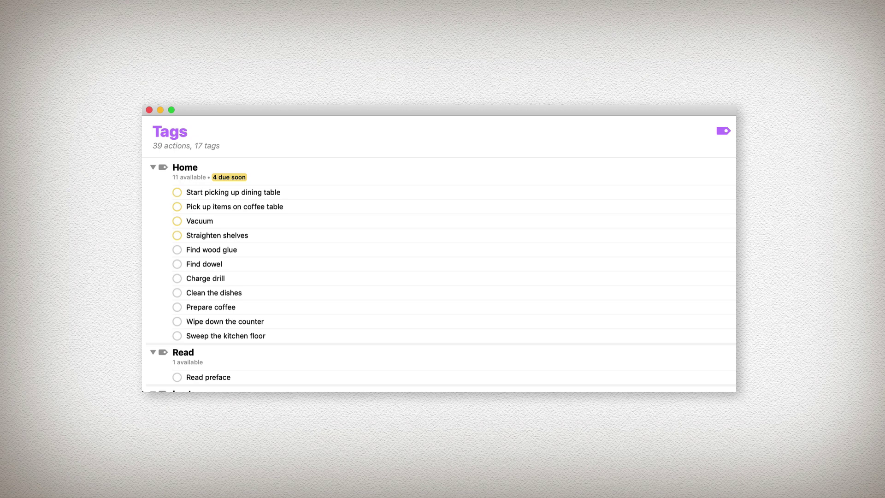
pyautogui.press('super+comma')
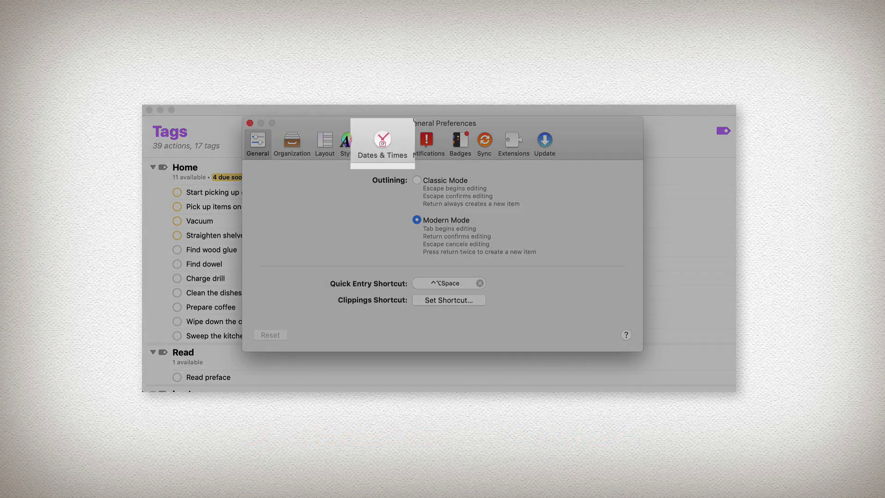
pyautogui.click(383, 144)
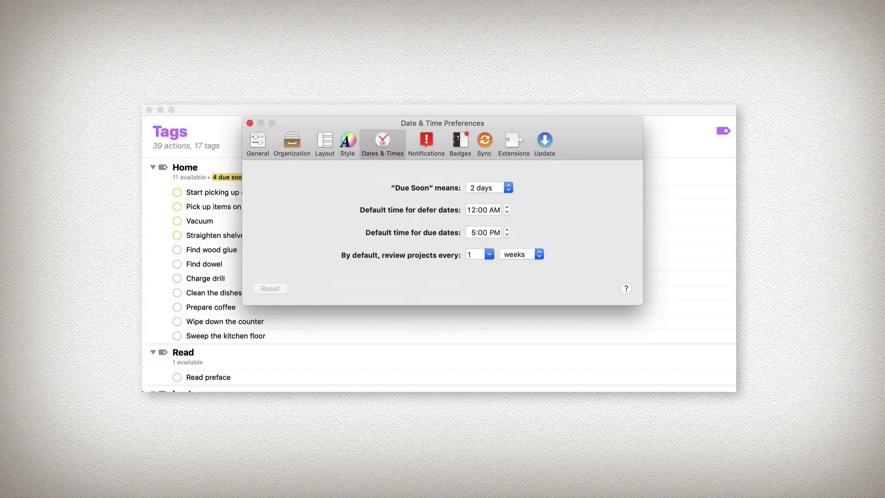
pyautogui.click(489, 188)
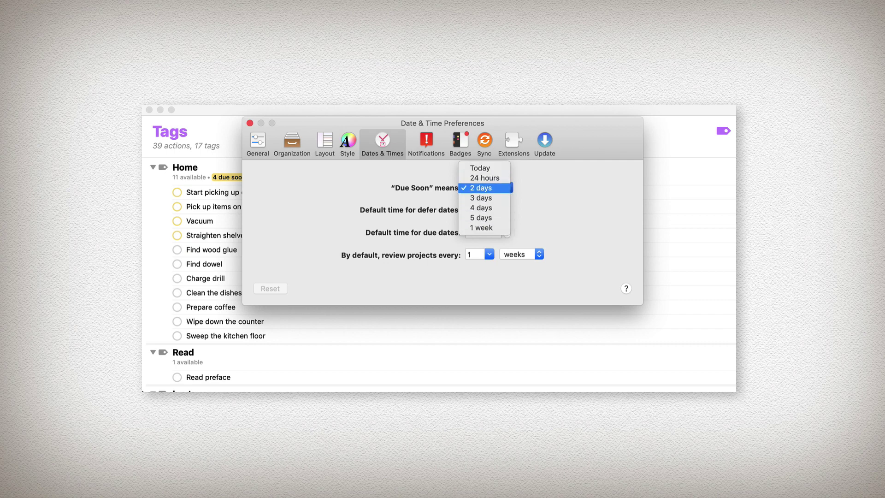
pyautogui.click(481, 188)
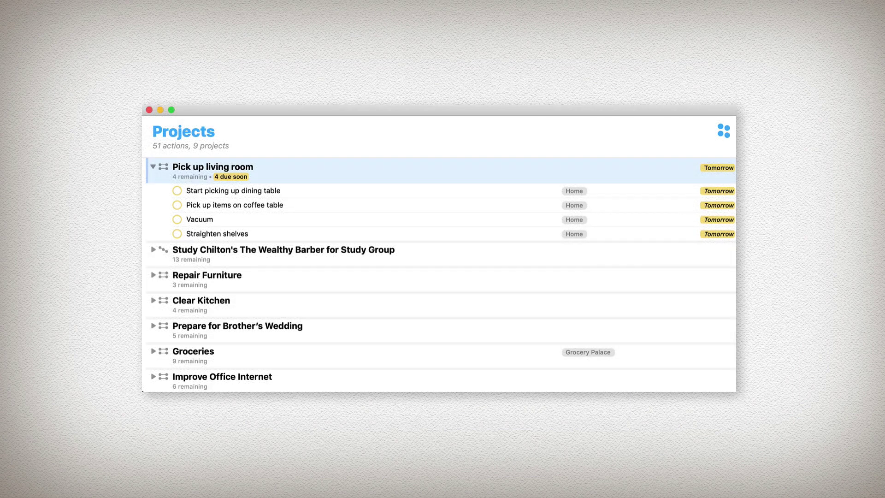
# Step: In the "Prepare for Brother's Wedding" project, make "Who will attend the bachelor party?" due in two weeks (2w)
pyautogui.scroll(-3, 441, 271)
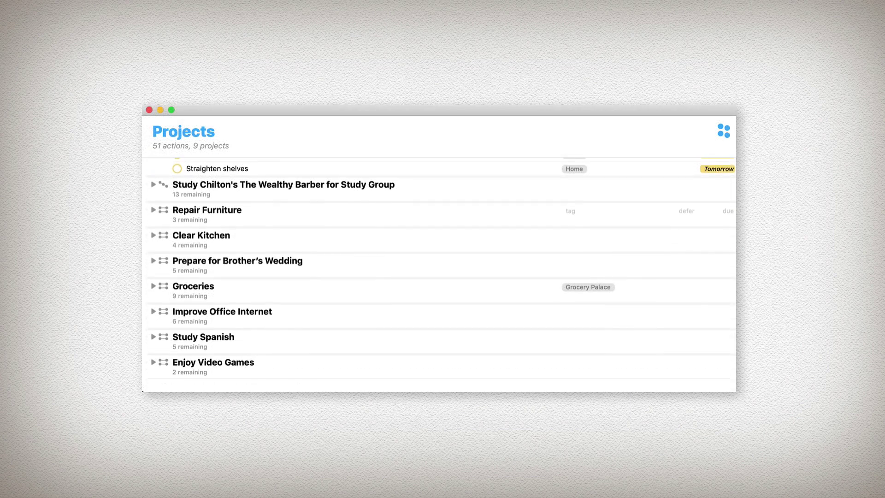
pyautogui.click(154, 261)
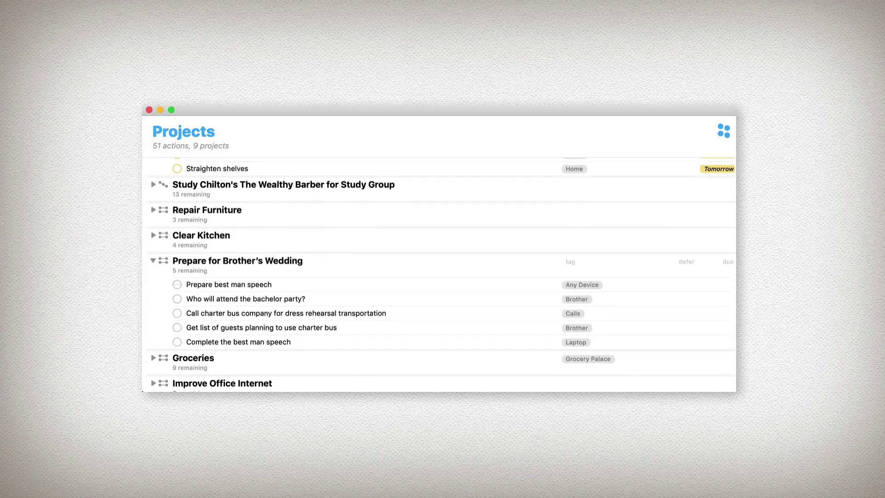
pyautogui.click(237, 262)
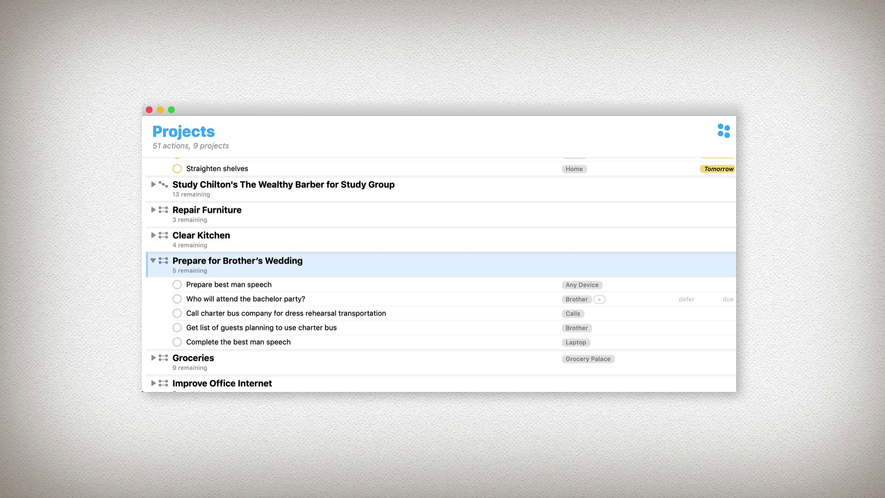
pyautogui.click(323, 298)
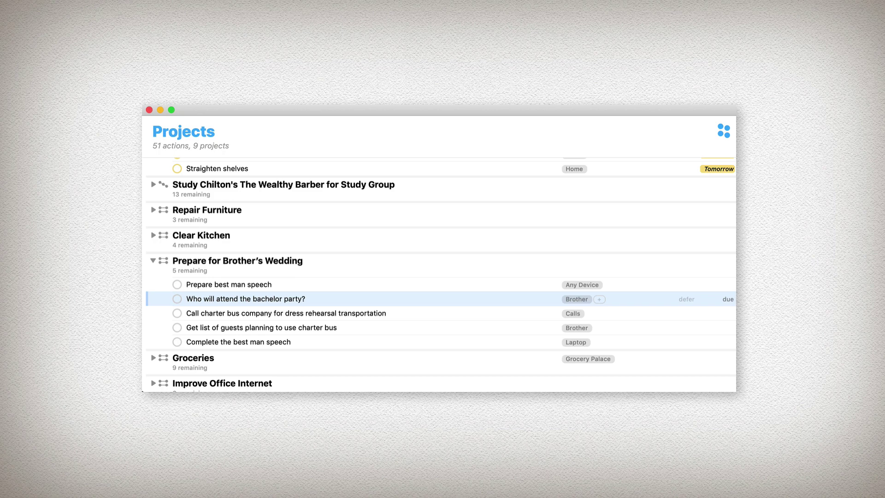
pyautogui.click(729, 300)
pyautogui.write('2')
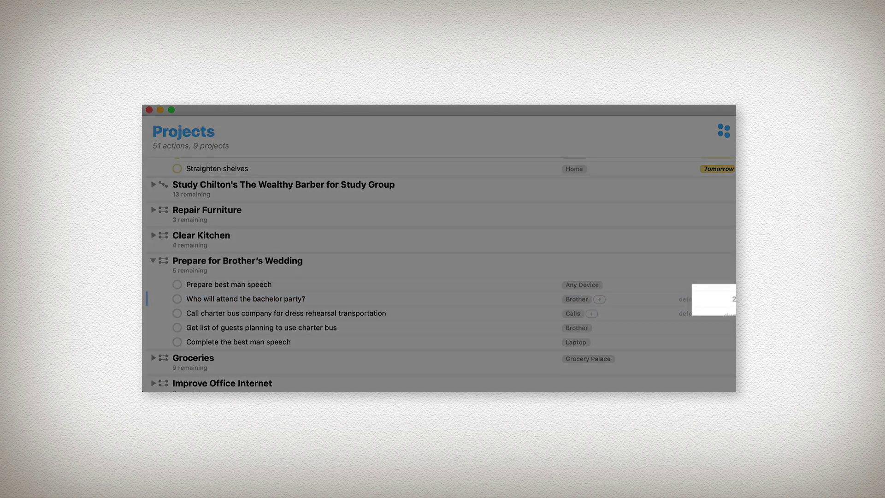
pyautogui.write('w')
pyautogui.press('Return')
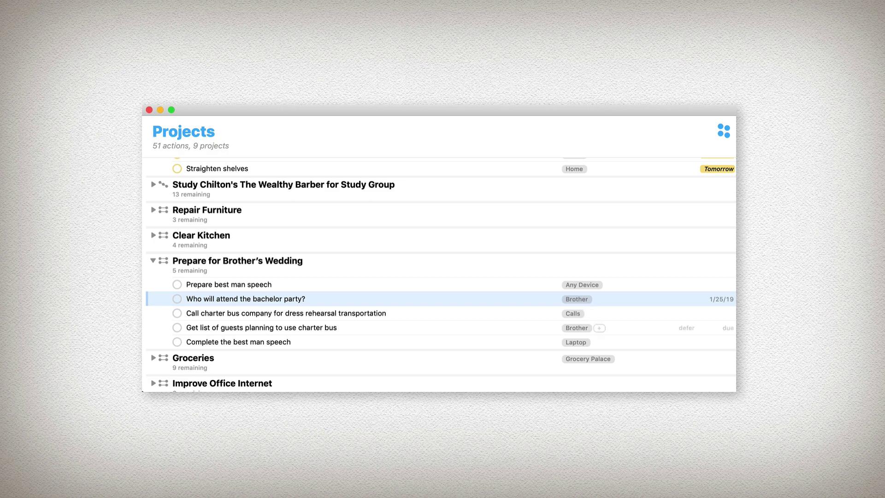
# Step: Move "Get list of guests planning to use charter bus" above the charter bus company call and make both due in one week (1w)
pyautogui.moveTo(230, 328); pyautogui.dragTo(219, 310)
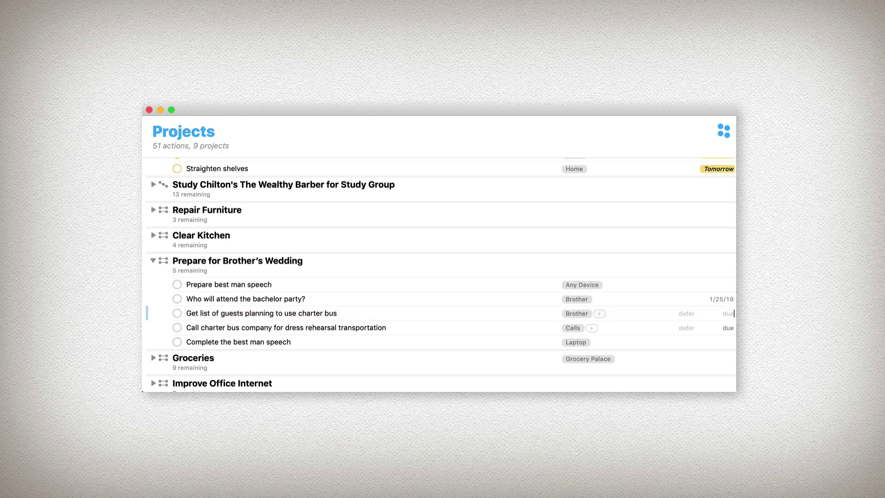
pyautogui.write('1w')
pyautogui.press('Tab')
pyautogui.write('1w')
pyautogui.press('Return')
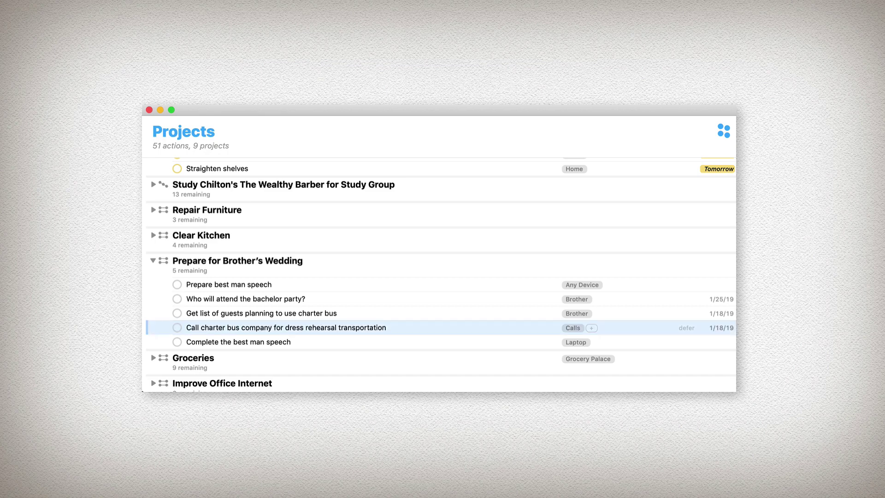
# Step: In the "Improve Office Internet" project, set the due date of "Ask Suite mates - do we really need a landline?" to 1/18/19
pyautogui.scroll(-3, 440, 272)
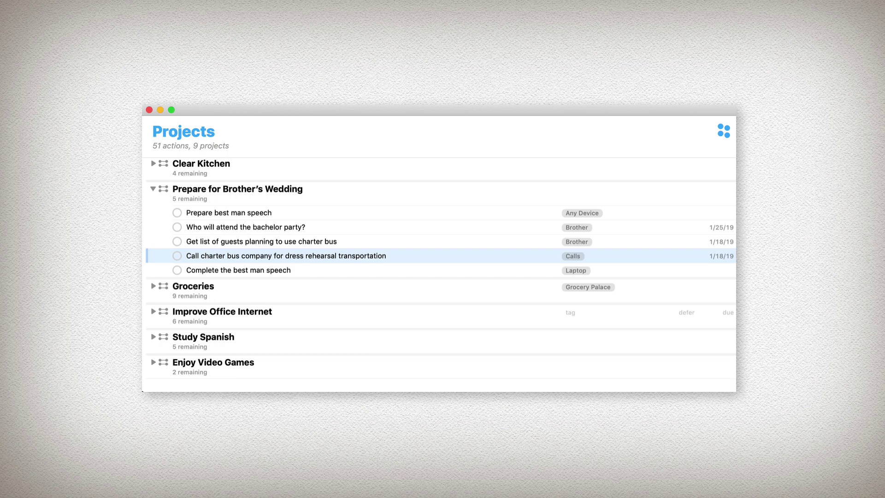
pyautogui.click(154, 312)
pyautogui.scroll(-4, 440, 276)
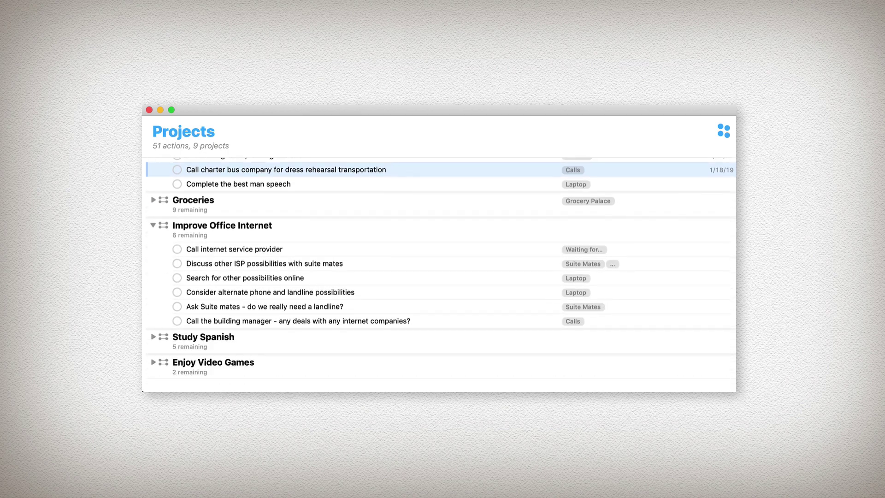
pyautogui.click(265, 306)
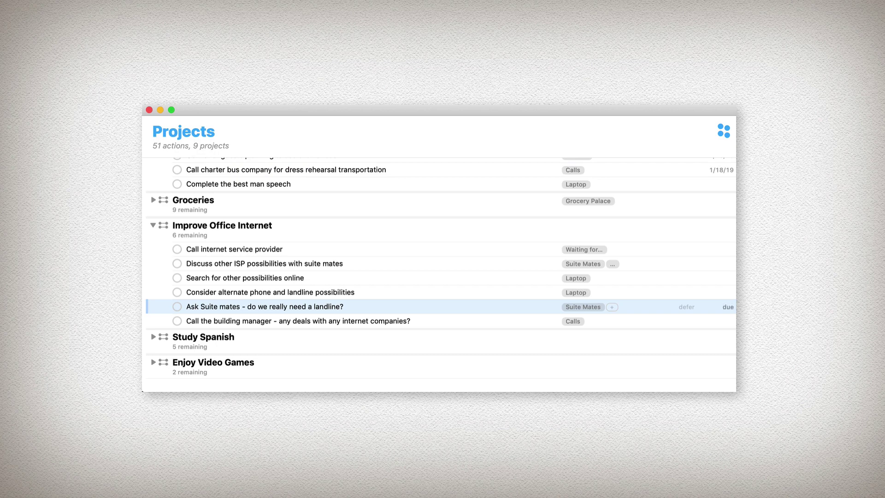
pyautogui.click(730, 306)
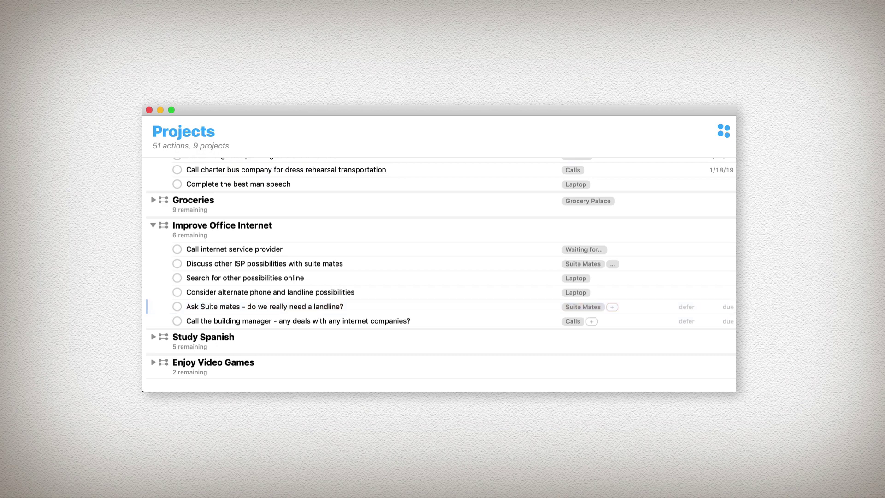
pyautogui.write('w')
pyautogui.press('Return')
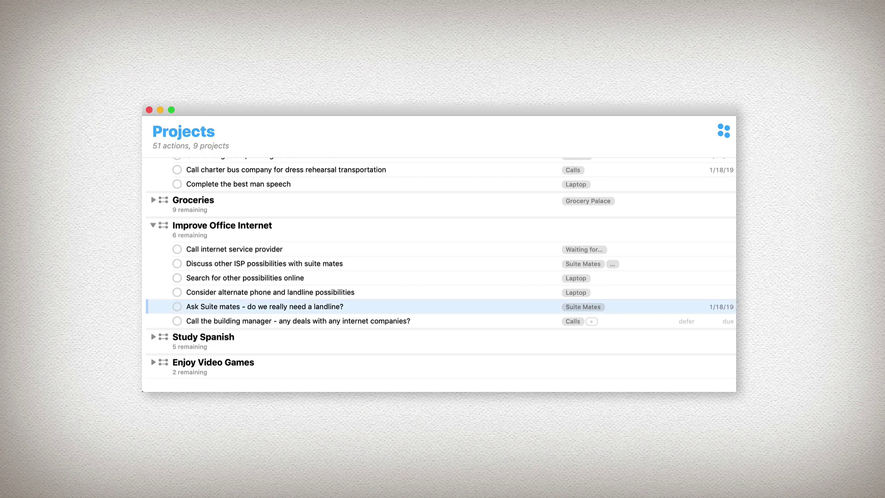